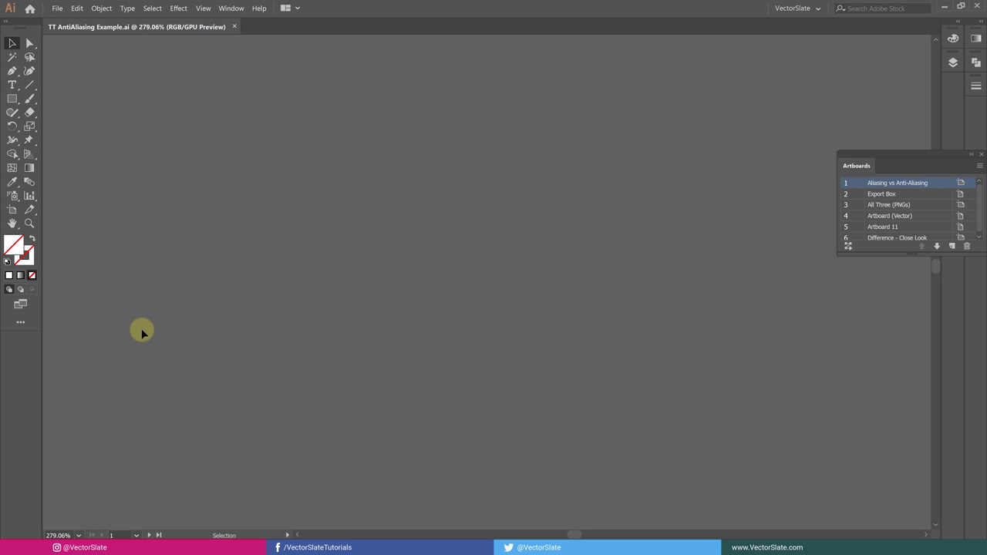
Step: Zoom in to compare the jagged and smooth letter a on artboard 1, then select the Export Box artboard
double_click(937, 184)
scroll(280, 126, "up", 3)
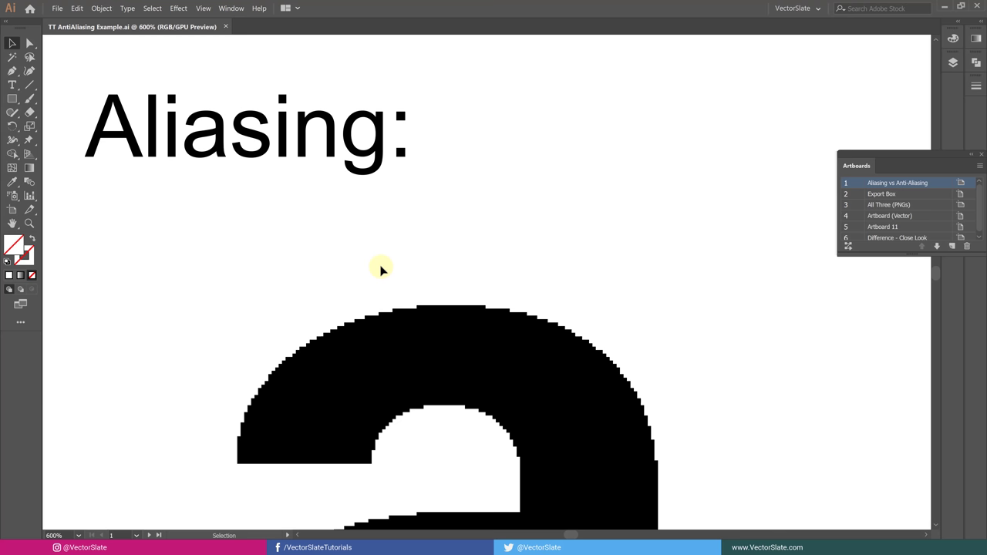
scroll(379, 269, "right", 5)
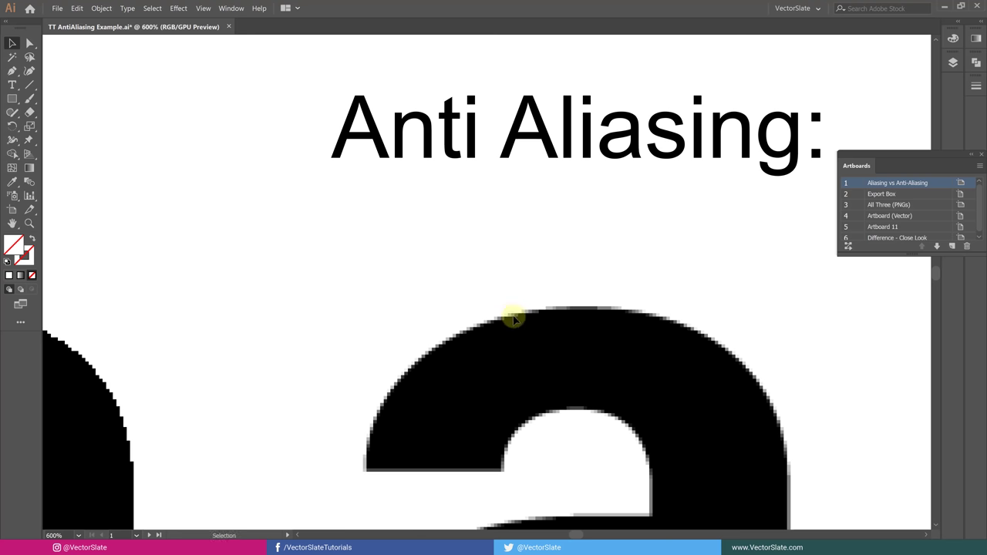
scroll(494, 324, "up", 2)
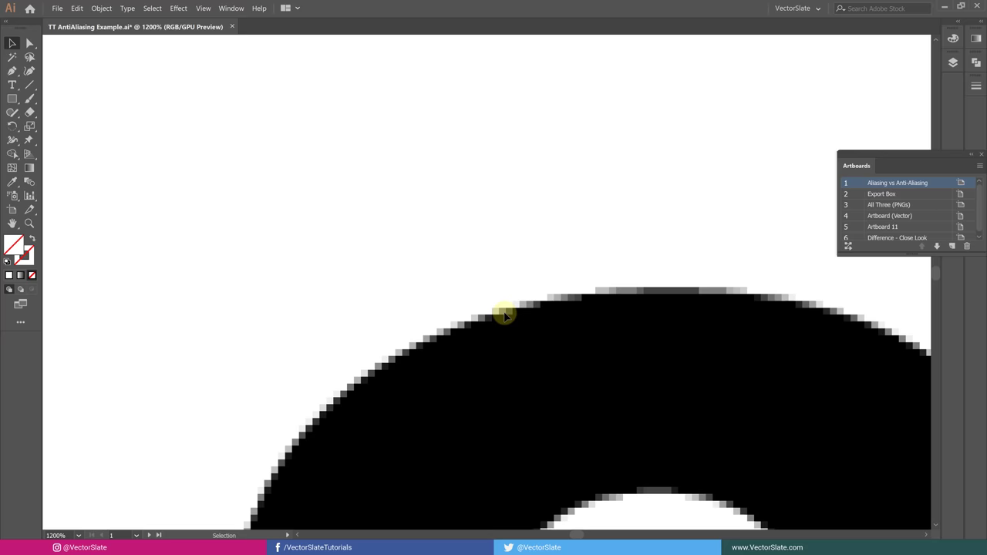
double_click(943, 184)
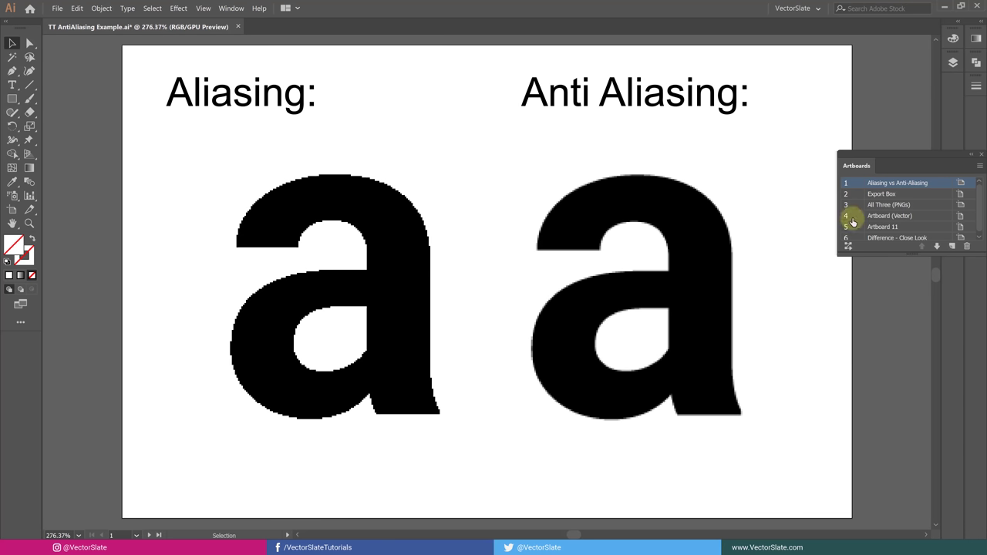
left_click(924, 196)
double_click(923, 196)
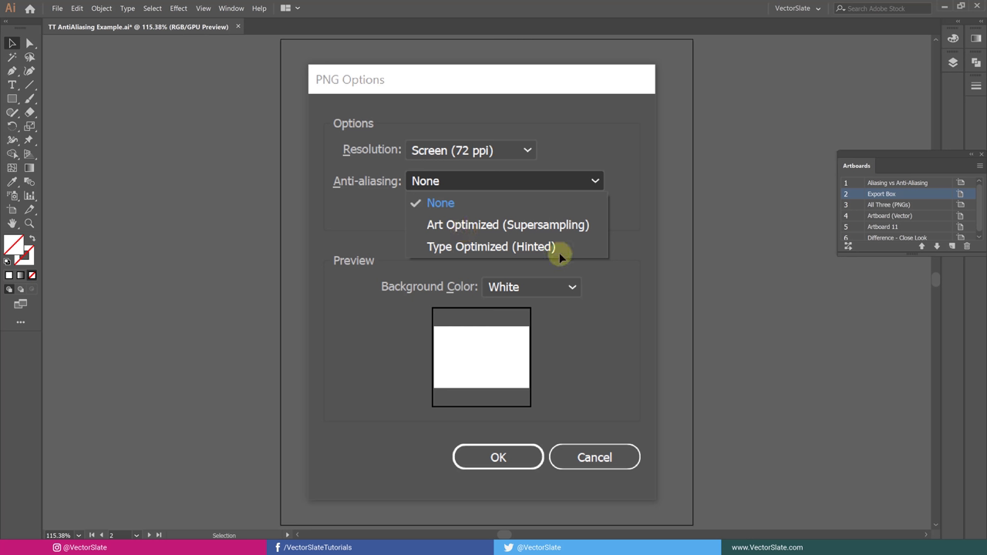
key("shift+Page_Down")
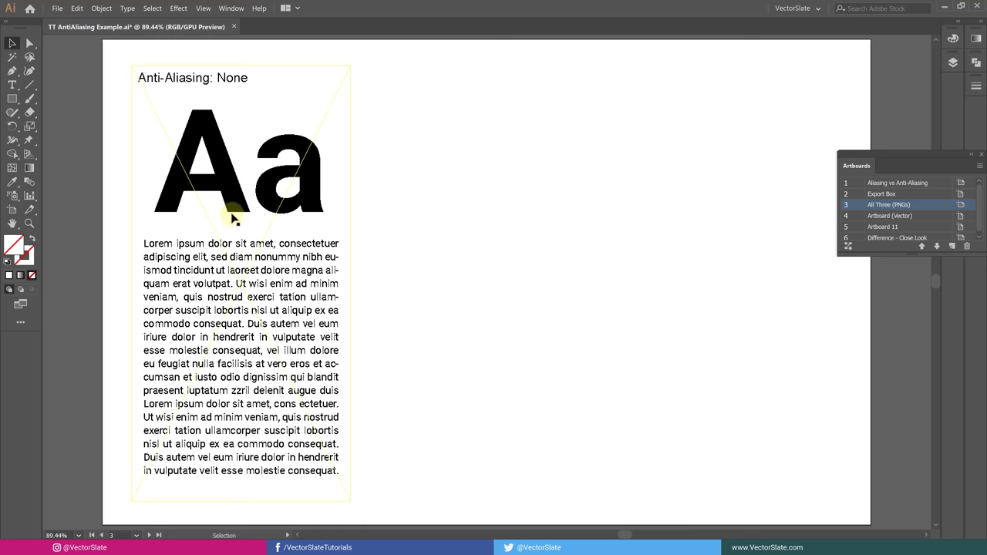
scroll(231, 214, "up", 8)
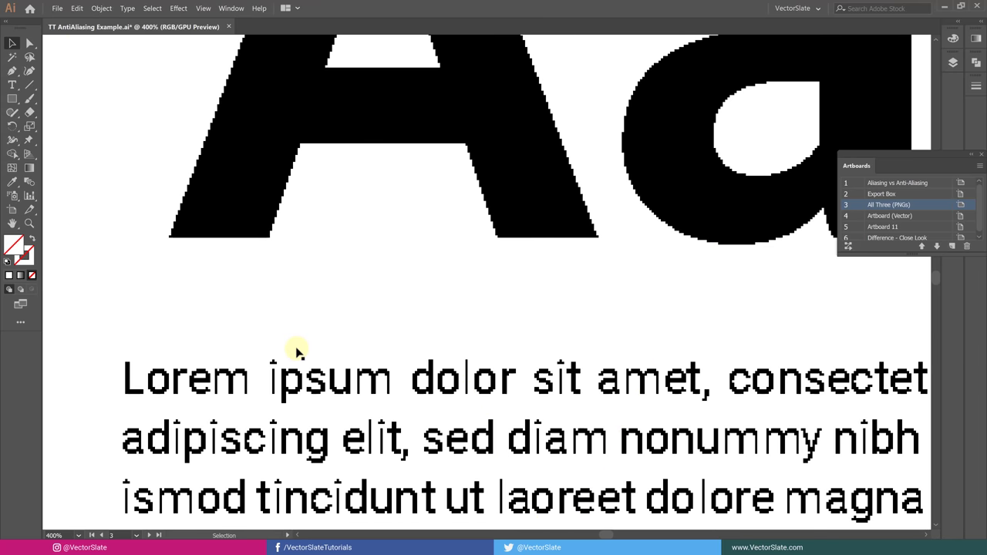
scroll(296, 350, "up", 10)
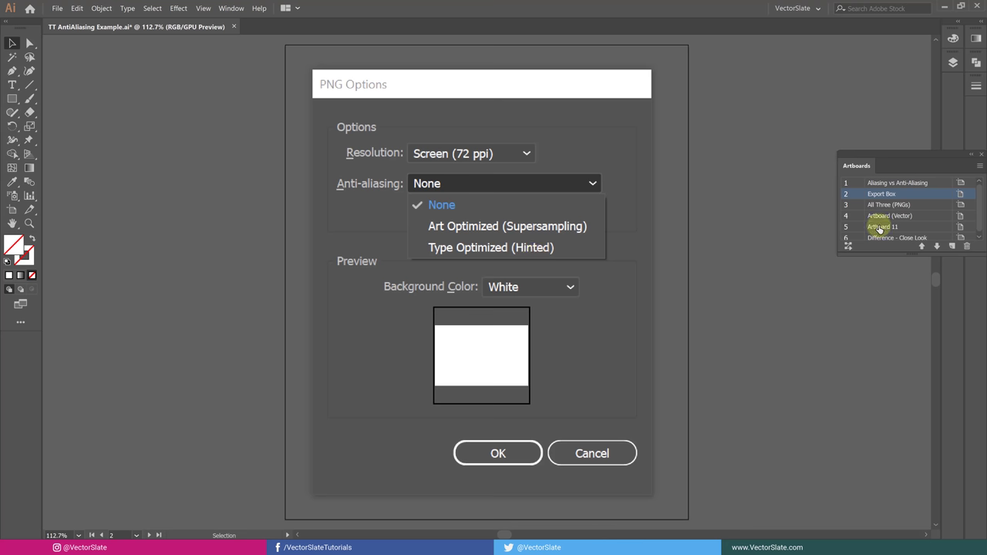
Step: Pan across the Lorem ipsum text on All Three (PNGs), then jump to Difference - Close Look
left_click(923, 207)
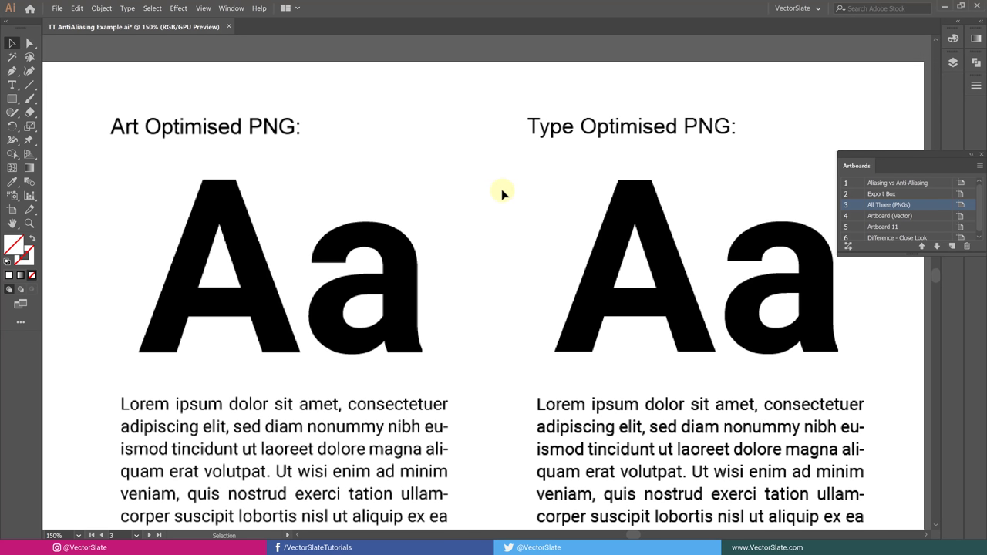
key("space")
left_click_drag(525, 320, 512, 131)
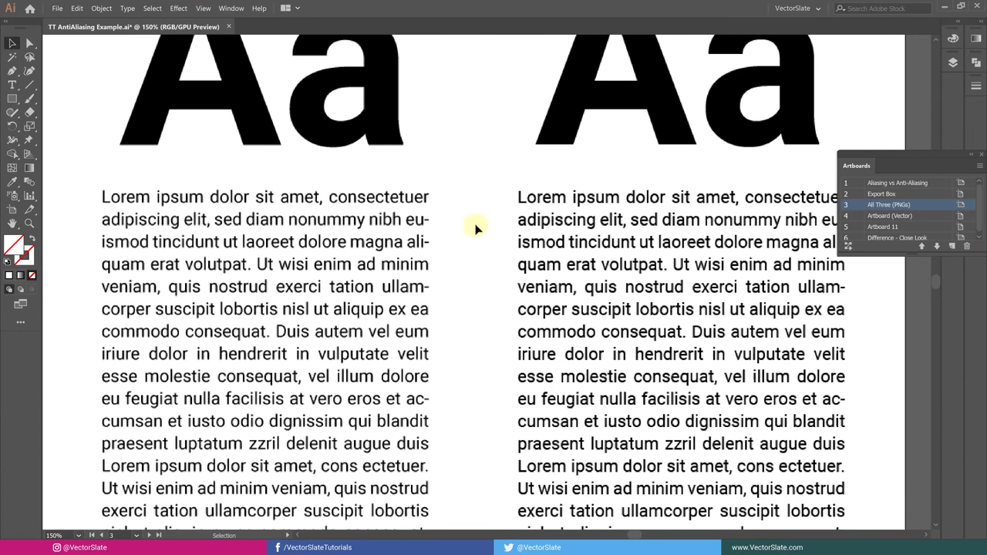
double_click(931, 236)
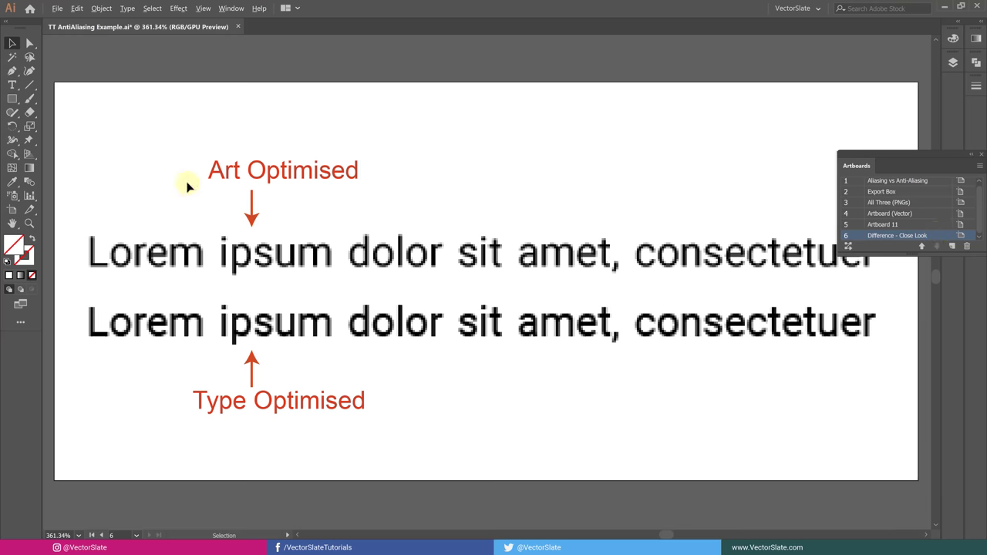
Step: Zoom to 600% and frame both the Art Optimised and Type Optimised Lorem ipsum lines
scroll(186, 185, "up", 2)
scroll(234, 221, "down", 2)
scroll(348, 246, "left", 1)
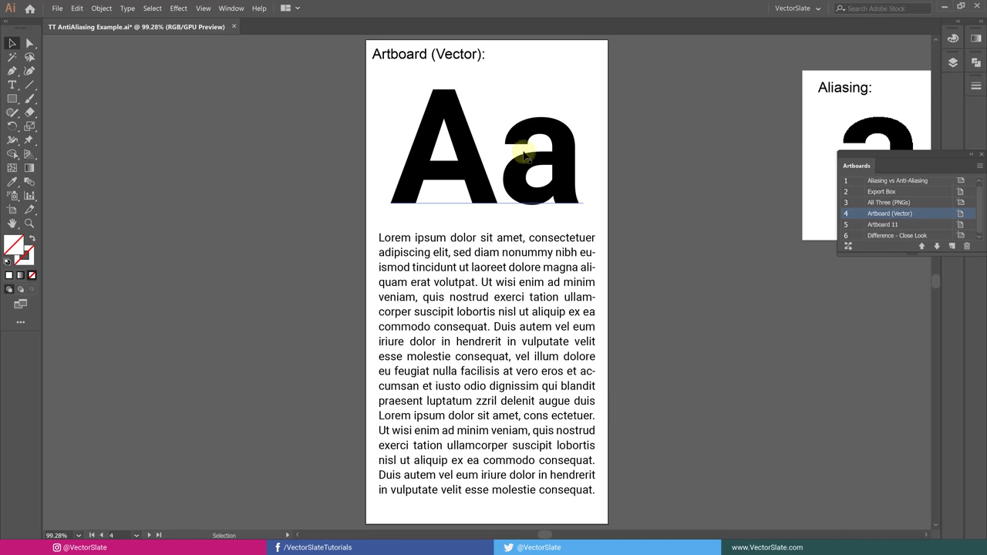
Step: Select the Lorem ipsum paragraph on Artboard (Vector) and show the Control panel via Window > Control
key("ctrl+plus")
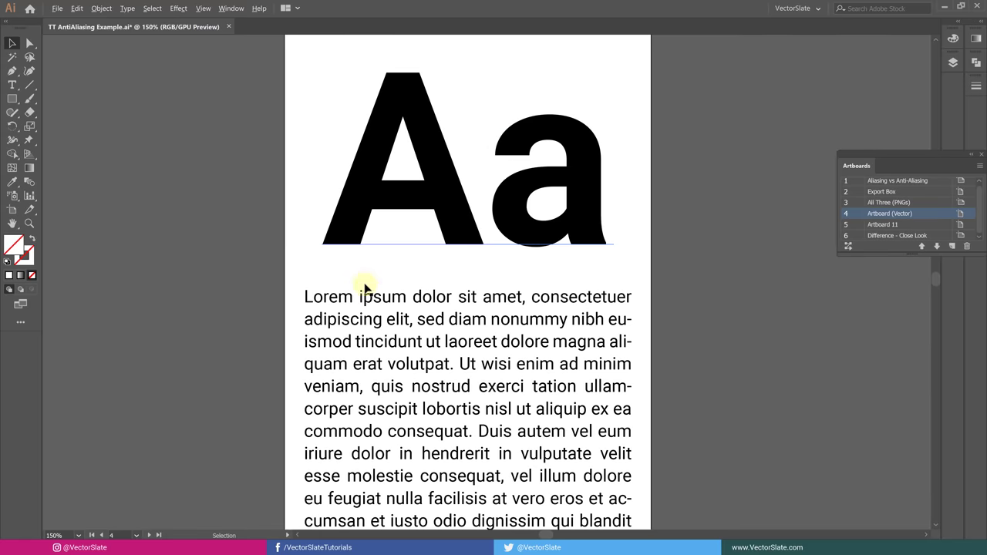
left_click(360, 333)
scroll(318, 337, "up", 1)
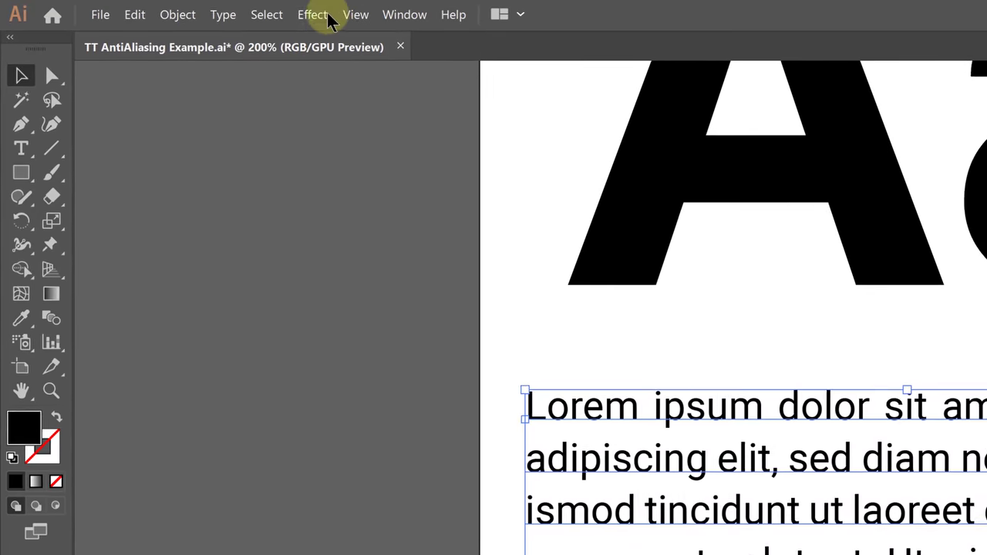
left_click(405, 16)
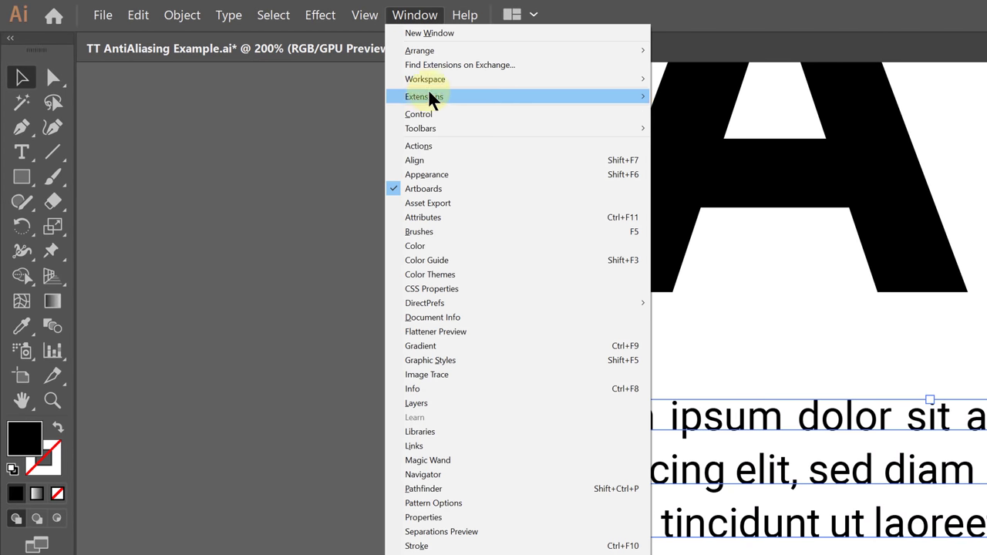
left_click(428, 116)
Step: In the paragraph's Character settings, keep anti-aliasing at Sharp and close the panel
left_click(639, 54)
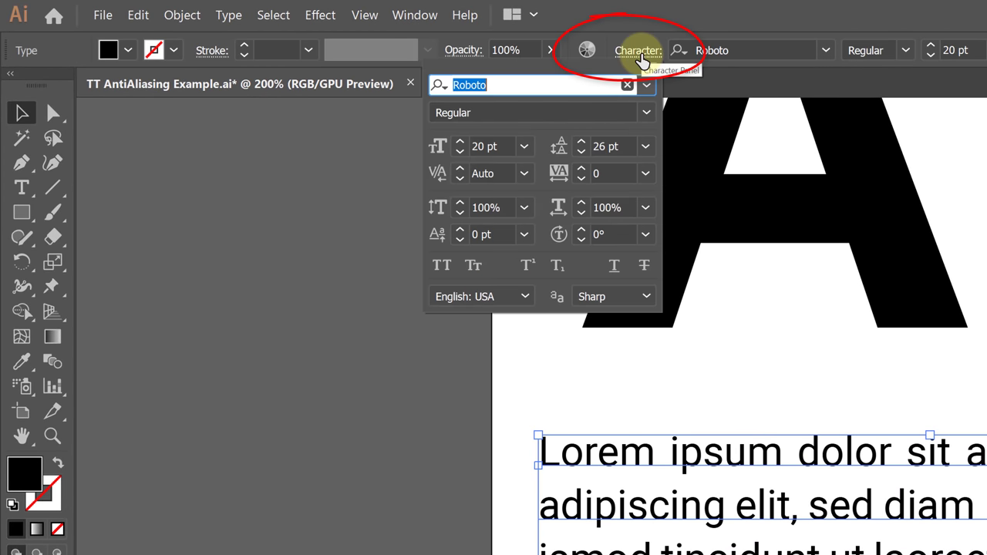
left_click(602, 301)
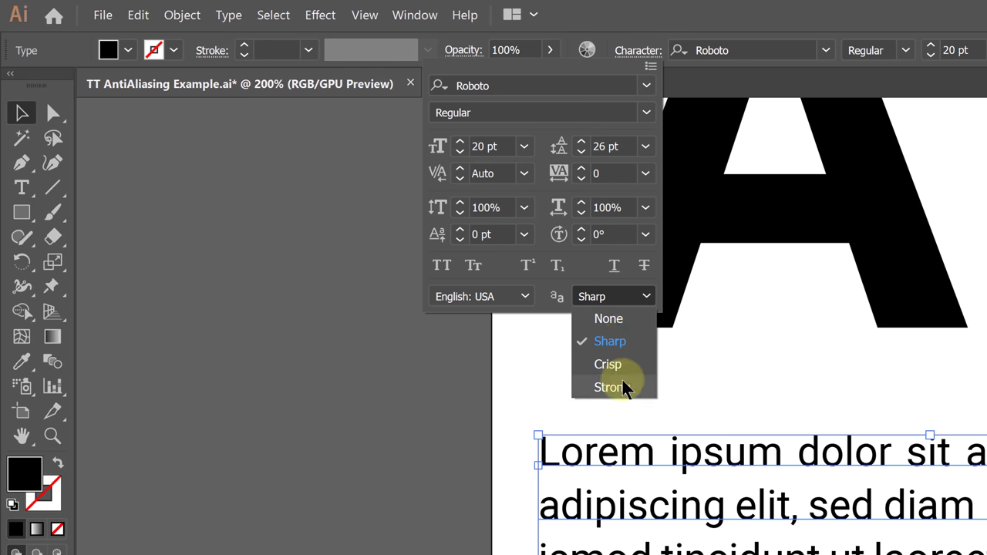
left_click(613, 301)
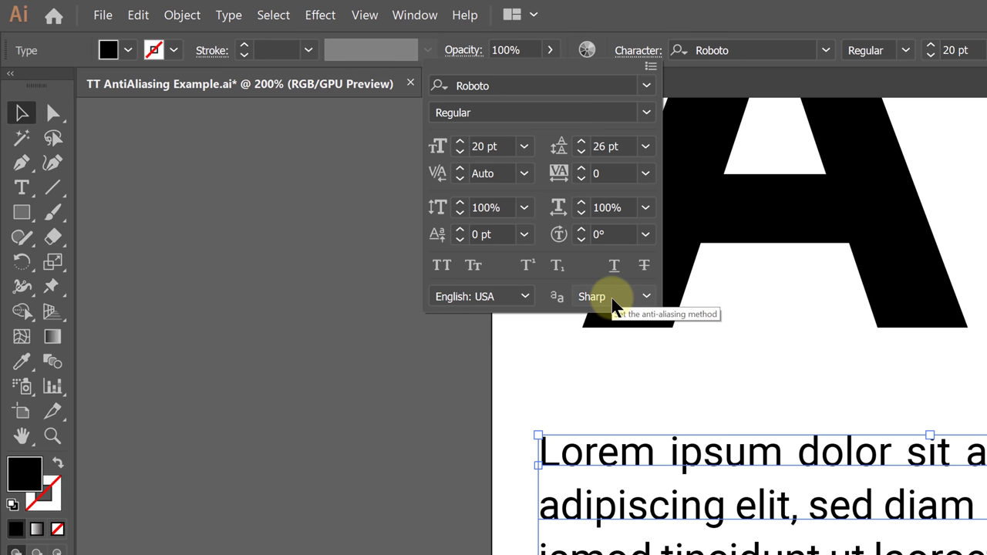
left_click(654, 3)
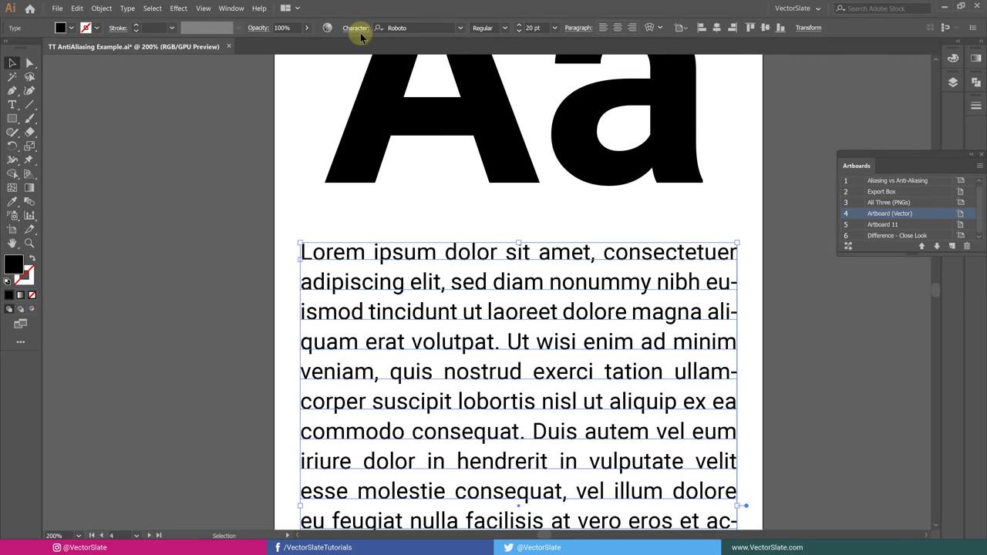
Step: Fit the All Three (PNGs) artboard in the window
double_click(928, 202)
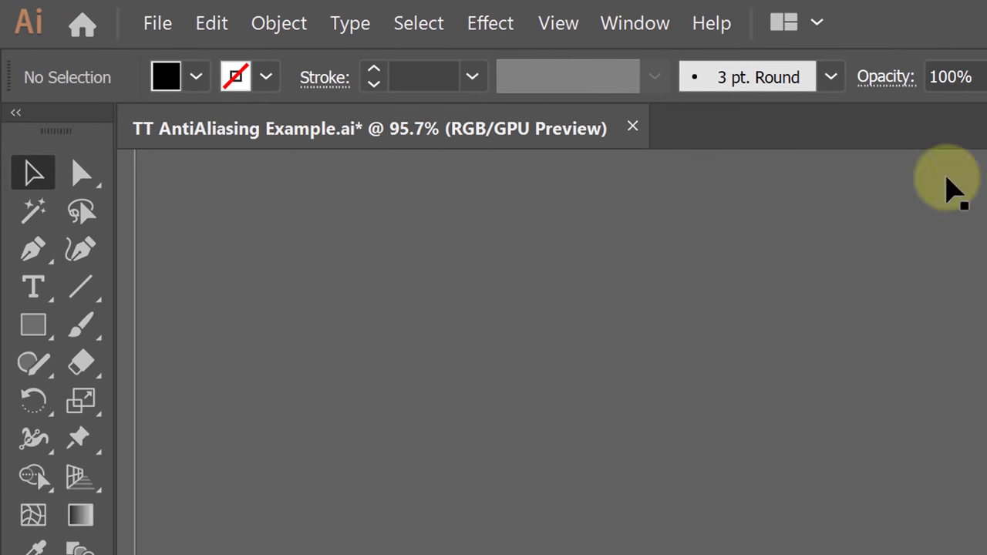
Step: Turn on View > Pixel Preview, select the Lorem ipsum paragraph and zoom to 800%
left_click(575, 30)
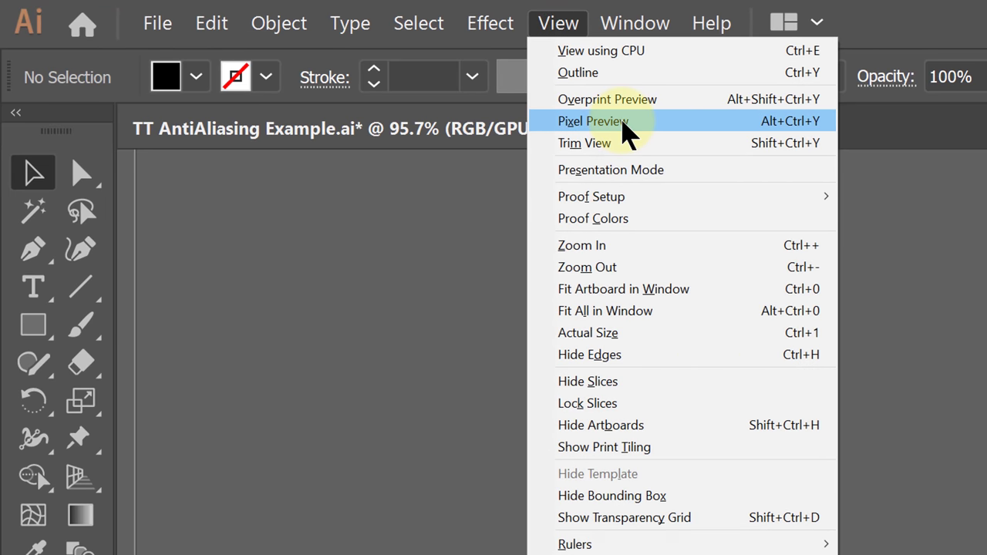
left_click(623, 123)
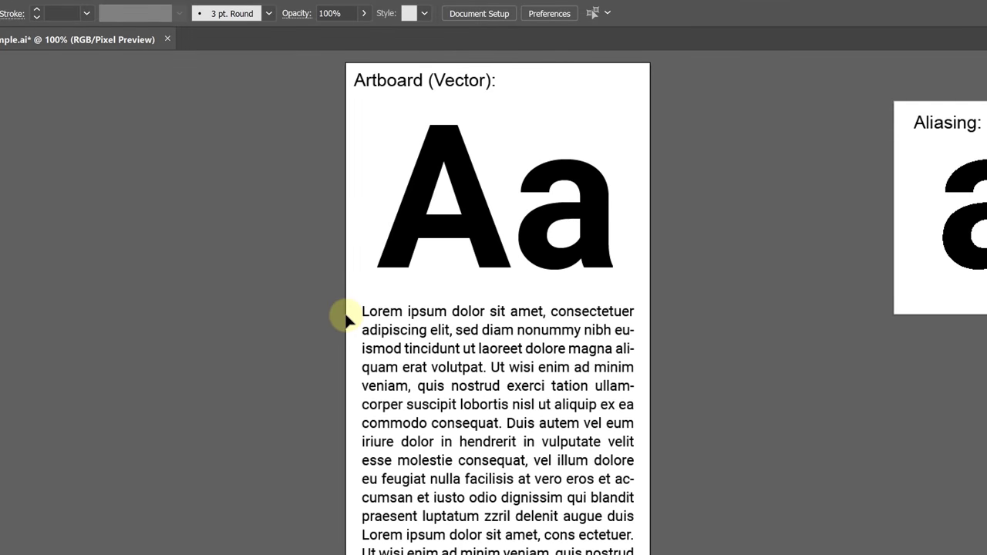
left_click(383, 349)
scroll(408, 260, "up", 6)
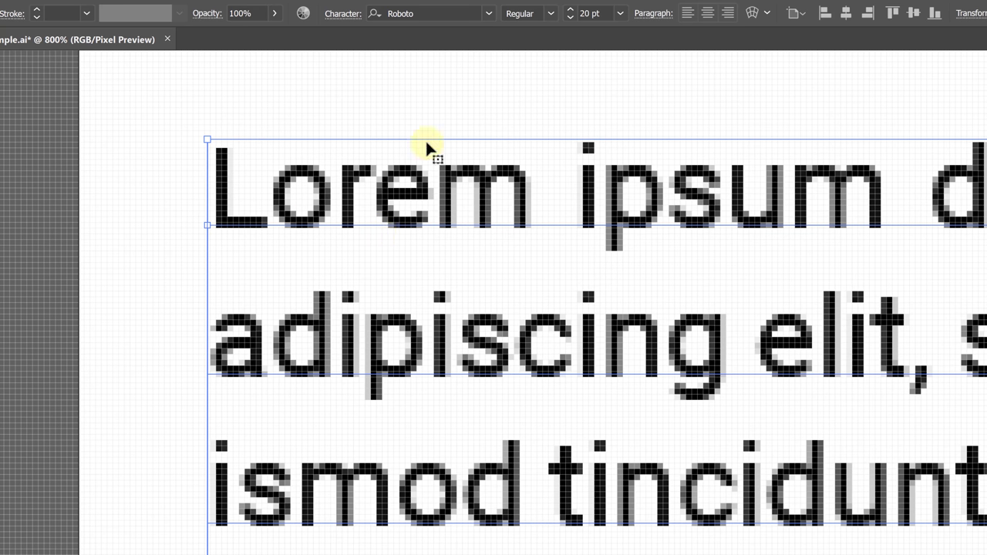
Step: Try Strong and then Crisp anti-aliasing in Character settings, finally setting it back to Sharp
left_click(337, 17)
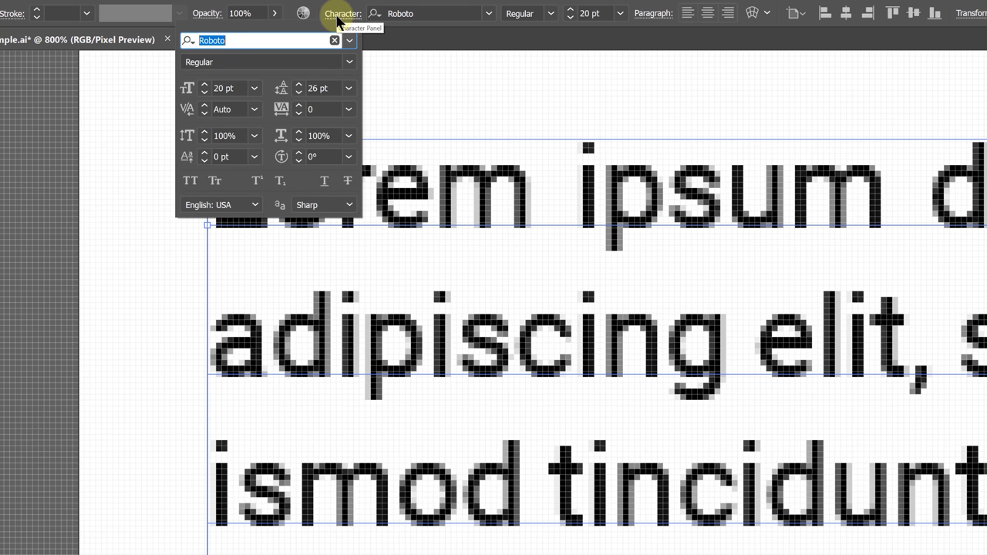
left_click(325, 206)
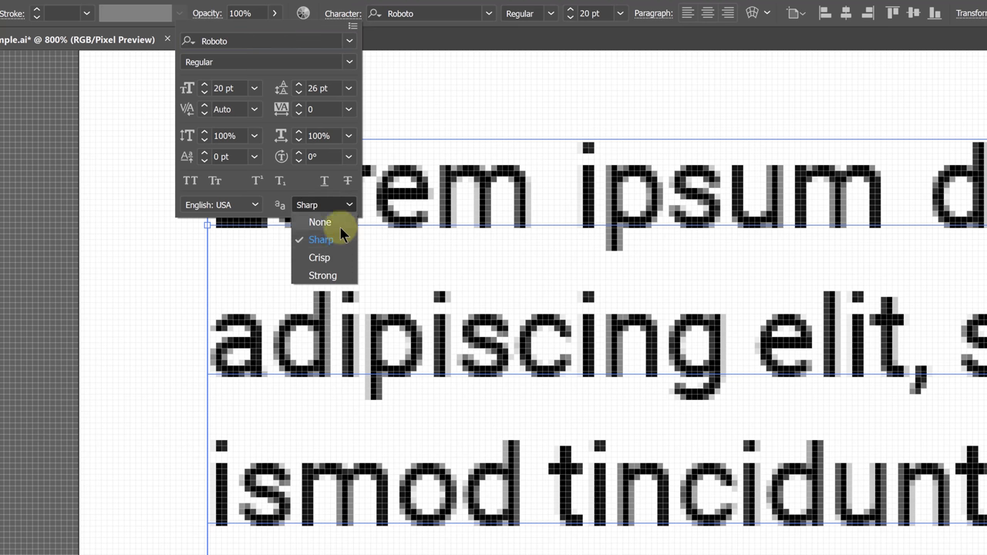
left_click(322, 275)
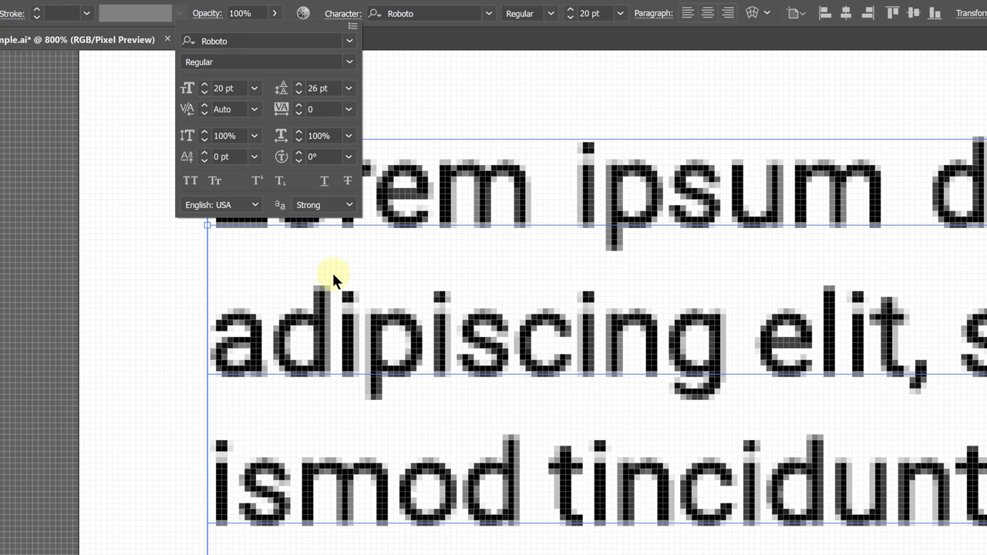
left_click(329, 206)
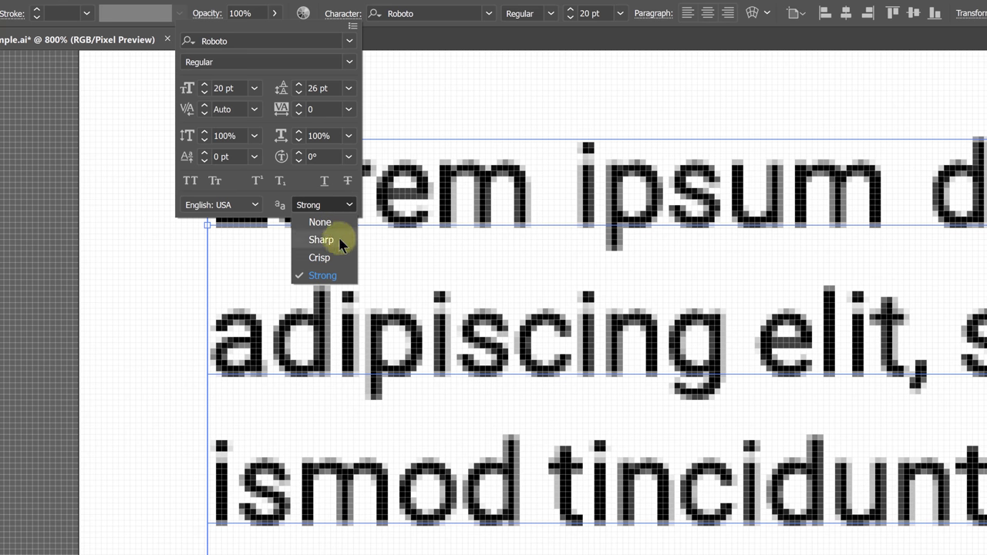
left_click(339, 257)
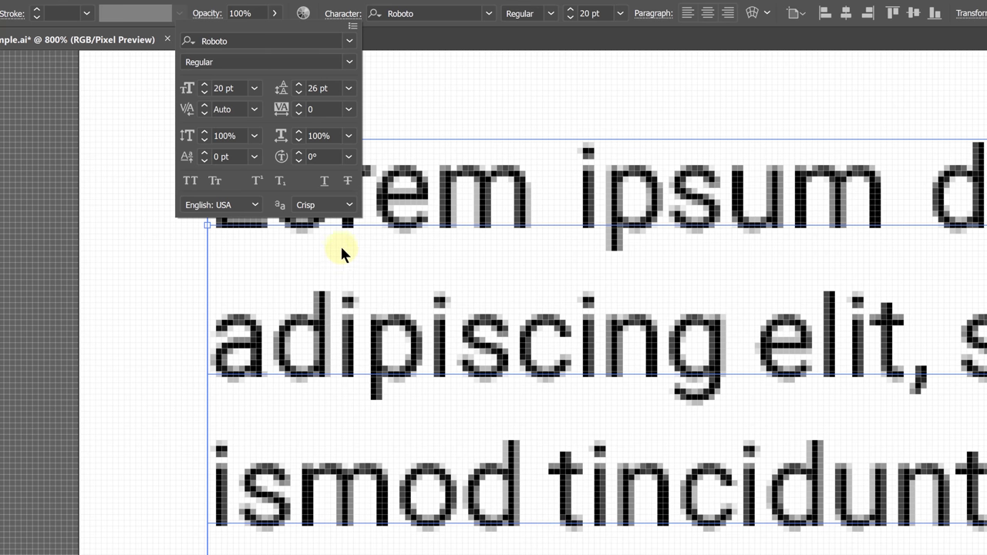
left_click(341, 205)
left_click(347, 236)
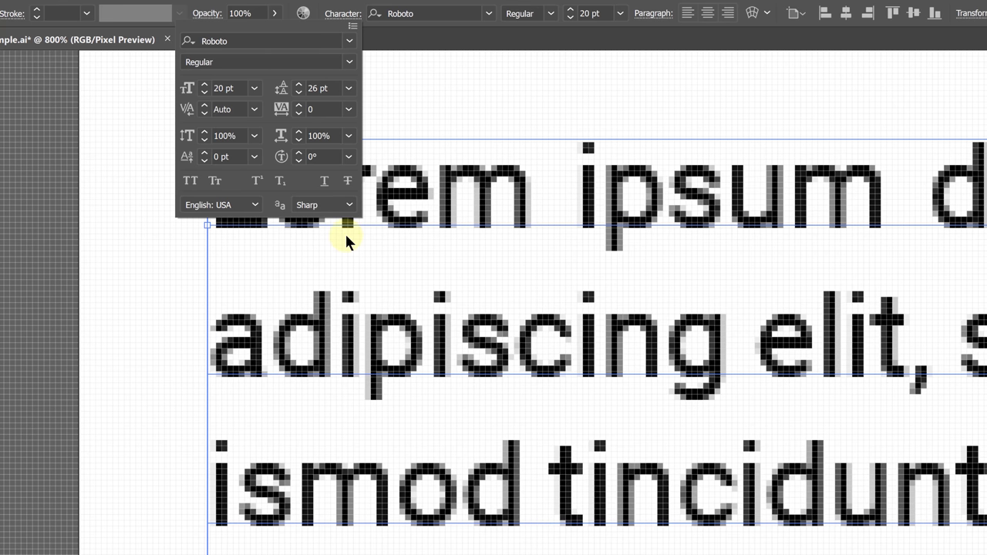